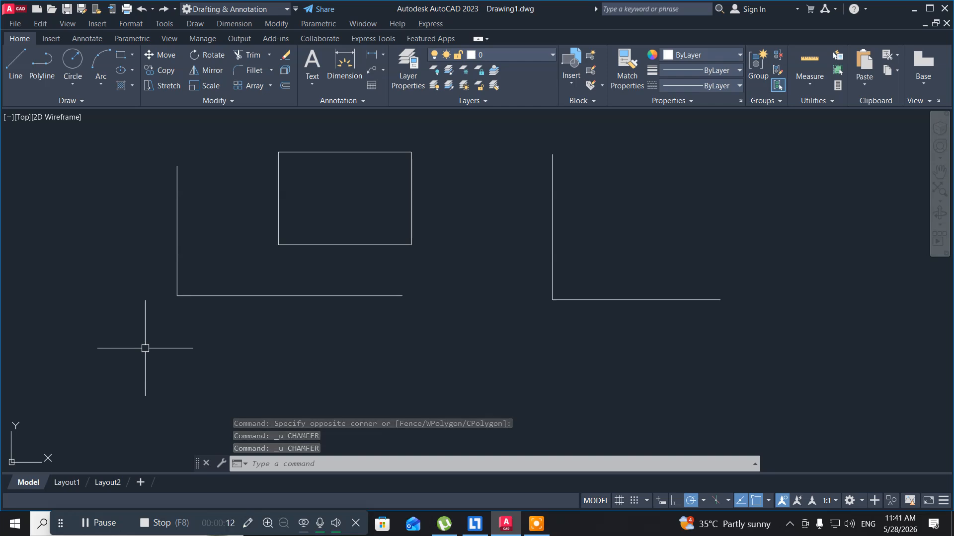
left_click(270, 22)
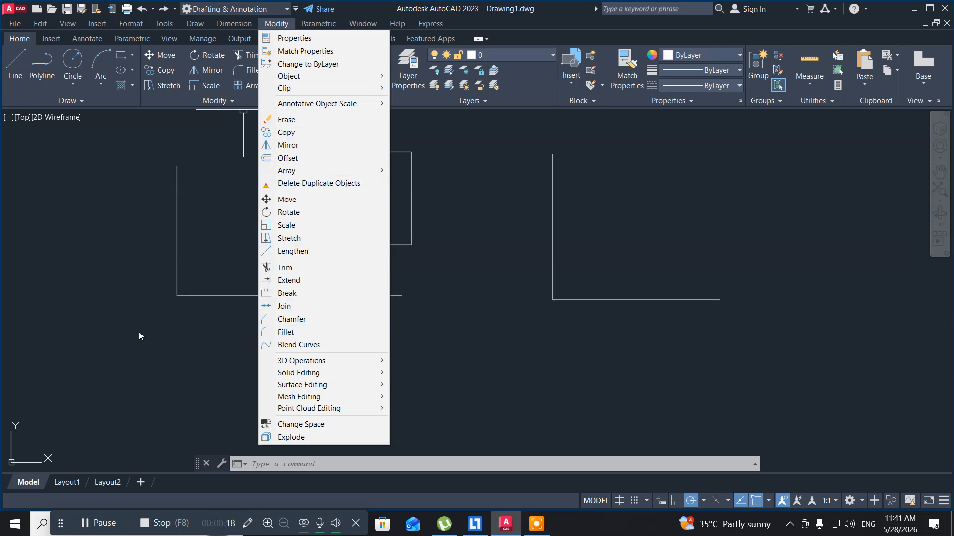
left_click(115, 324)
left_click(181, 379)
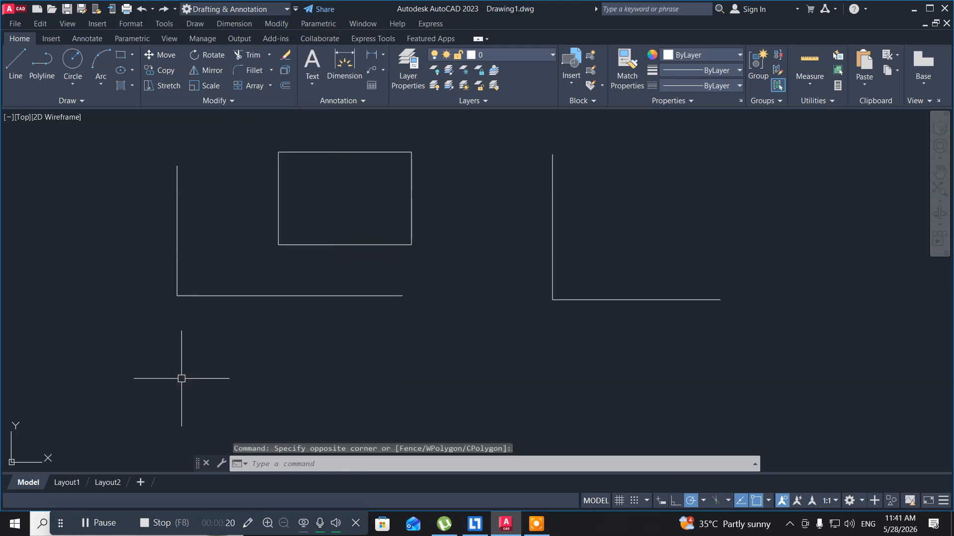
Fillet the right-hand L-shaped polyline with a radius of 20, using the Fillet command's Polyline option.
type("f")
key("Return")
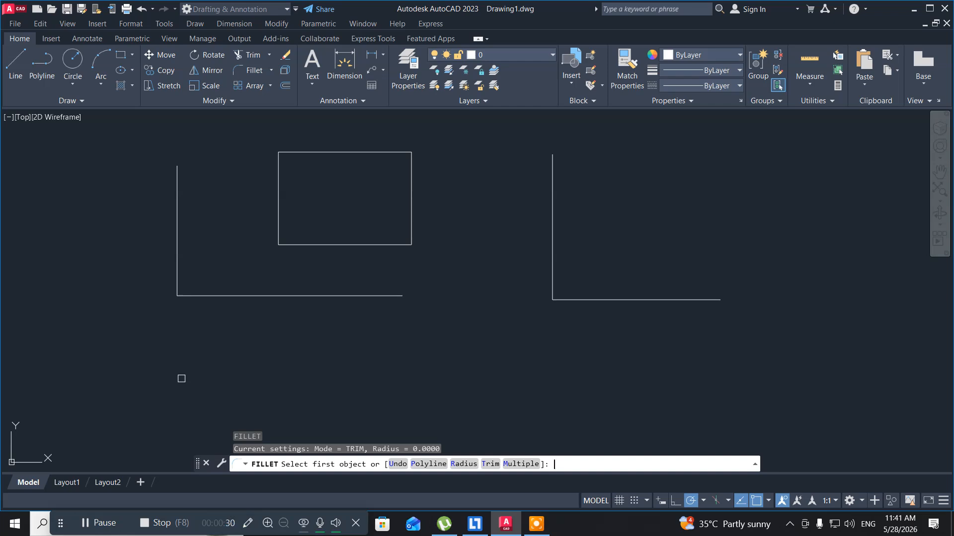
left_click(426, 464)
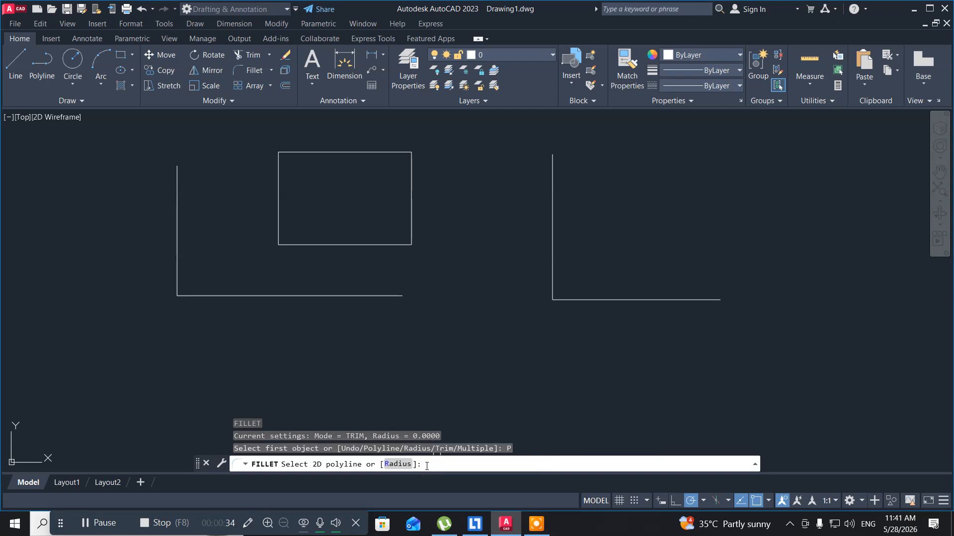
left_click(398, 464)
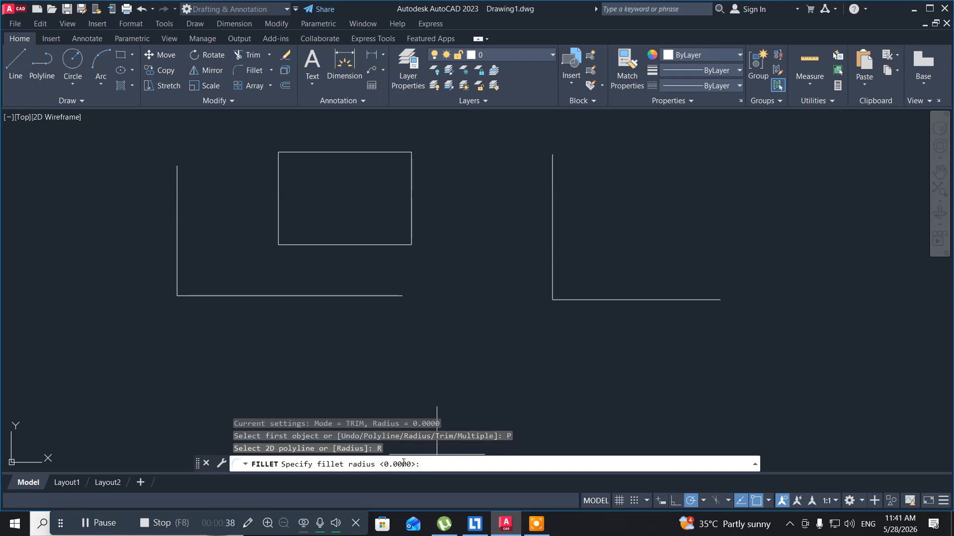
type("20")
key("Return")
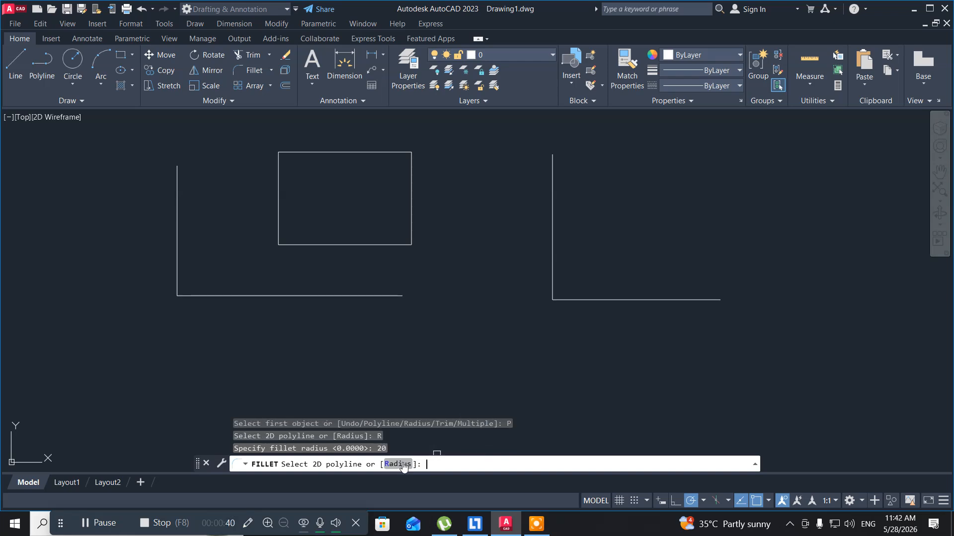
left_click(642, 302)
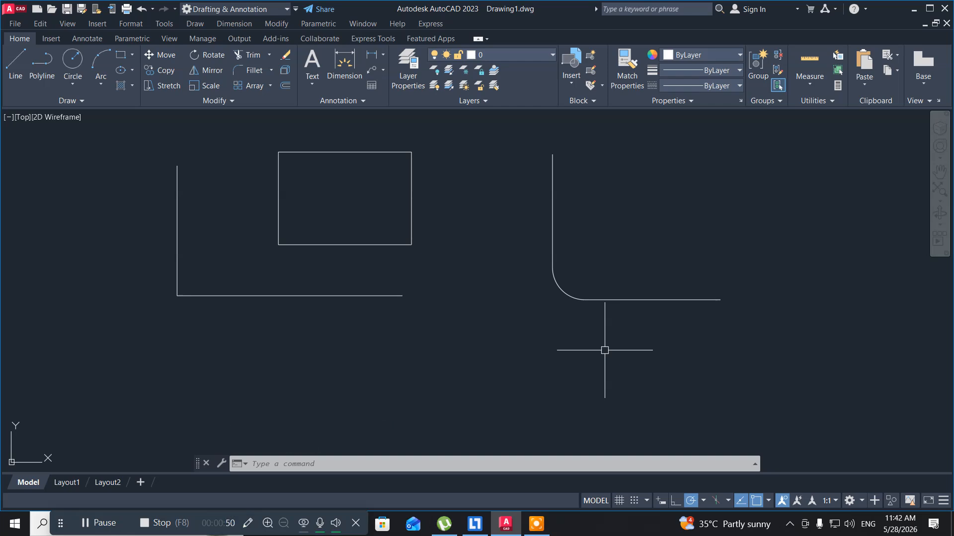
Try to undo the polyline's fillet with the Undo option of a new Fillet command.
type("f")
key("Return")
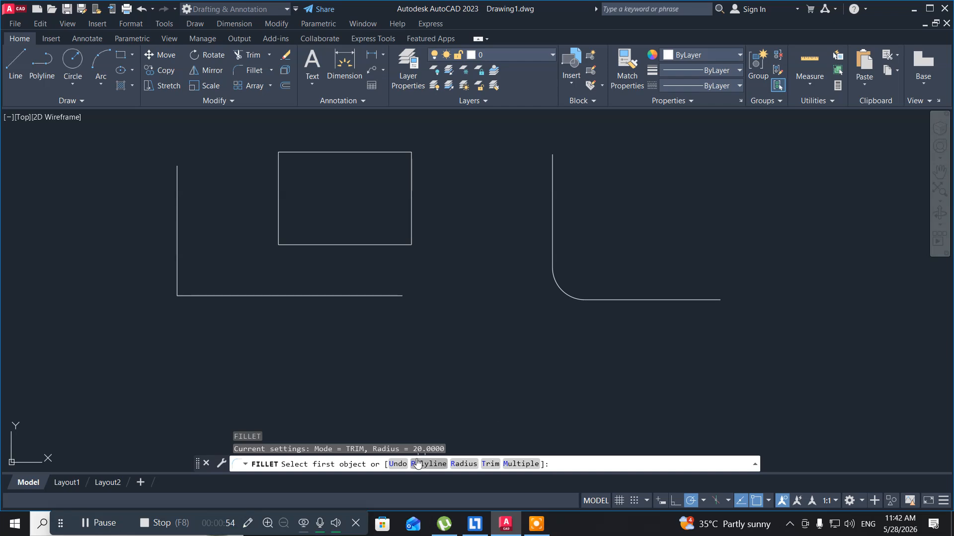
left_click(398, 463)
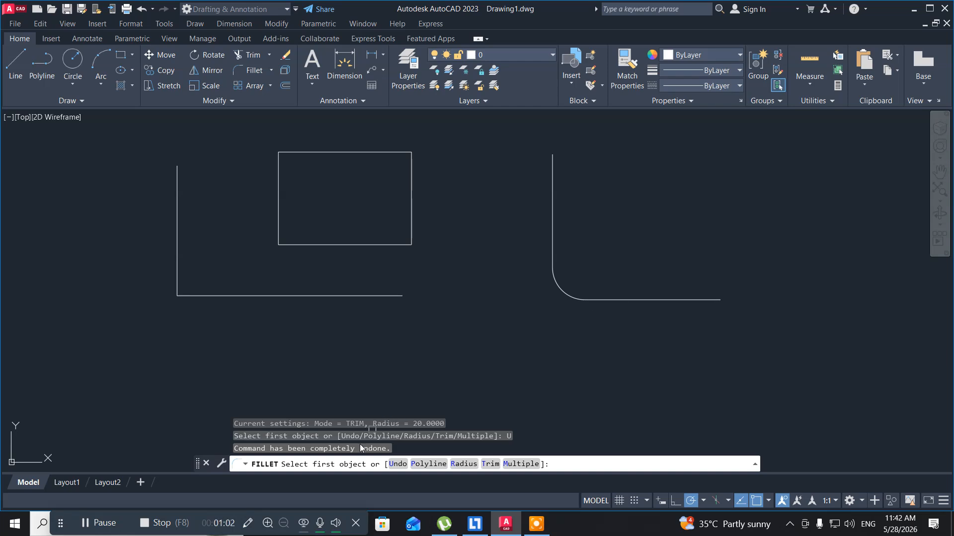
left_click(397, 464)
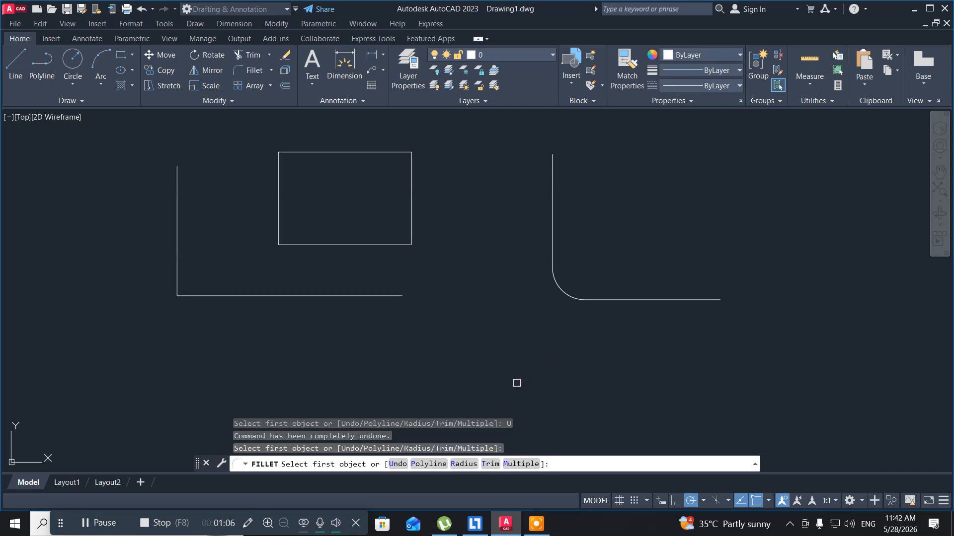
key("Escape")
left_click(523, 324)
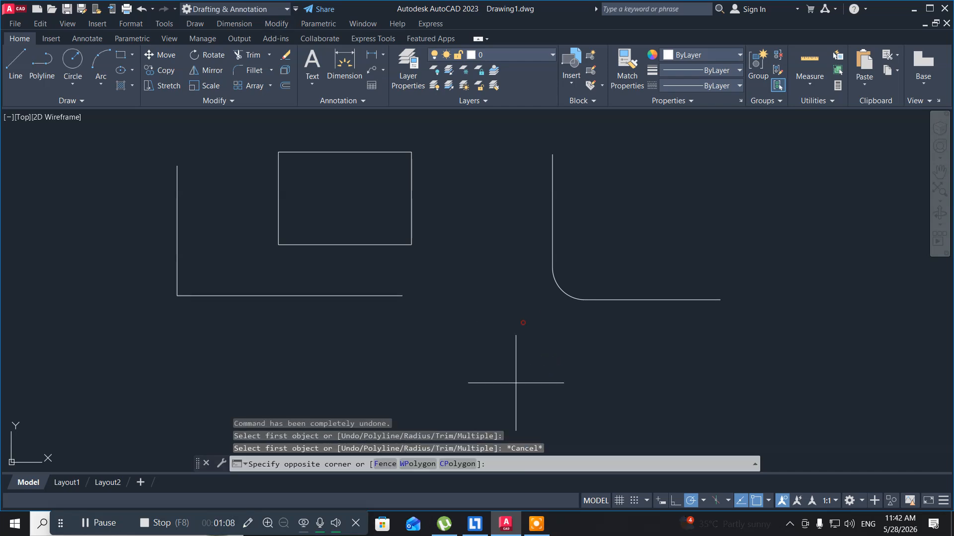
left_click(473, 352)
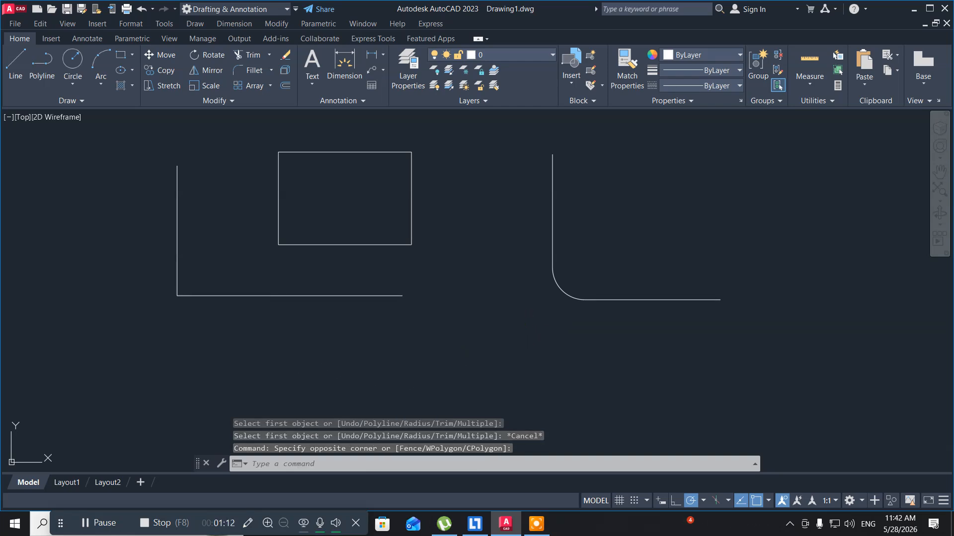
Fillet the corner between the horizontal and vertical lines of the left-hand L shape with a radius of 20.
key("Return")
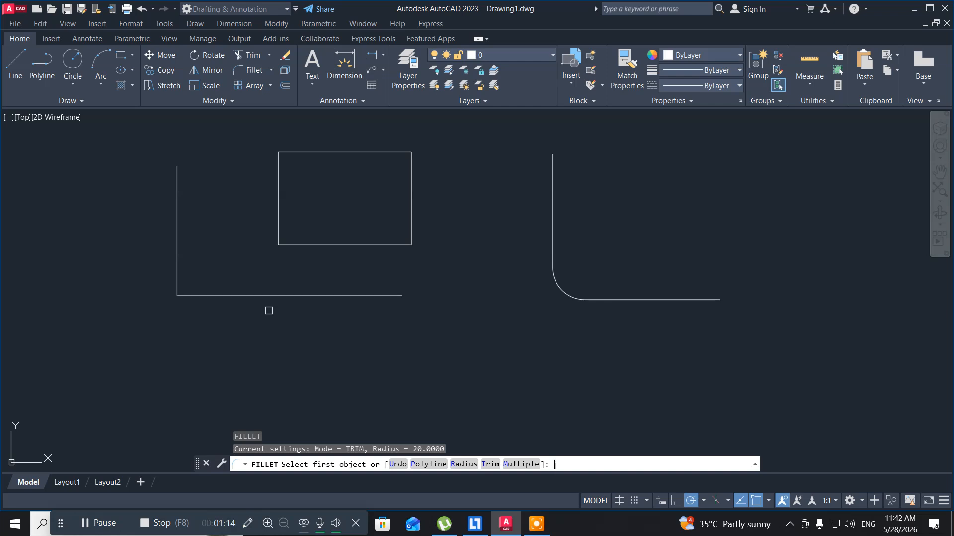
type("r")
key("Return")
type("20")
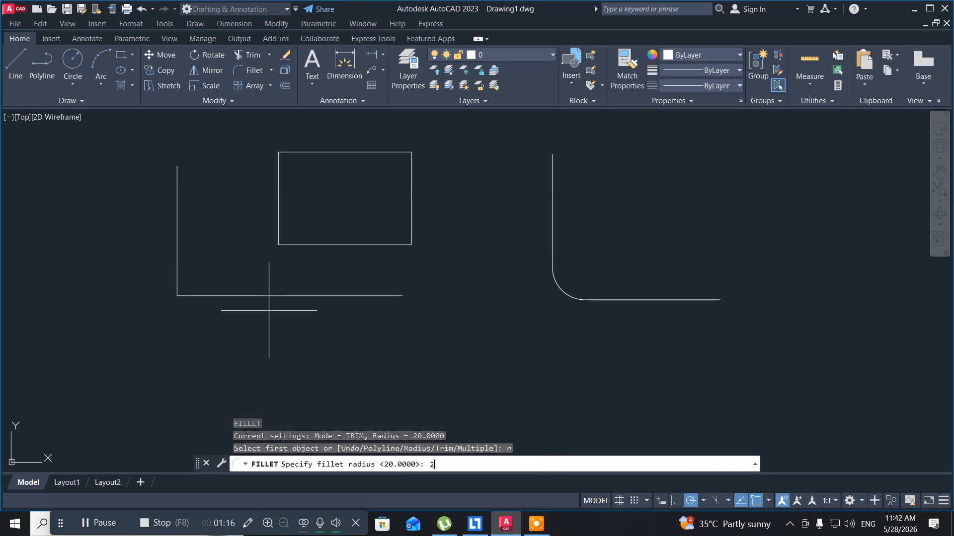
key("Return")
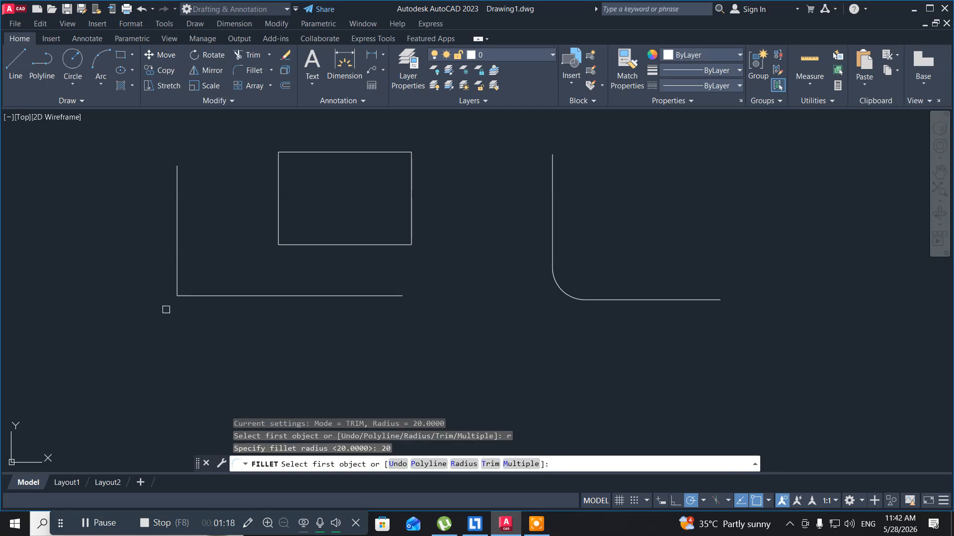
left_click(196, 296)
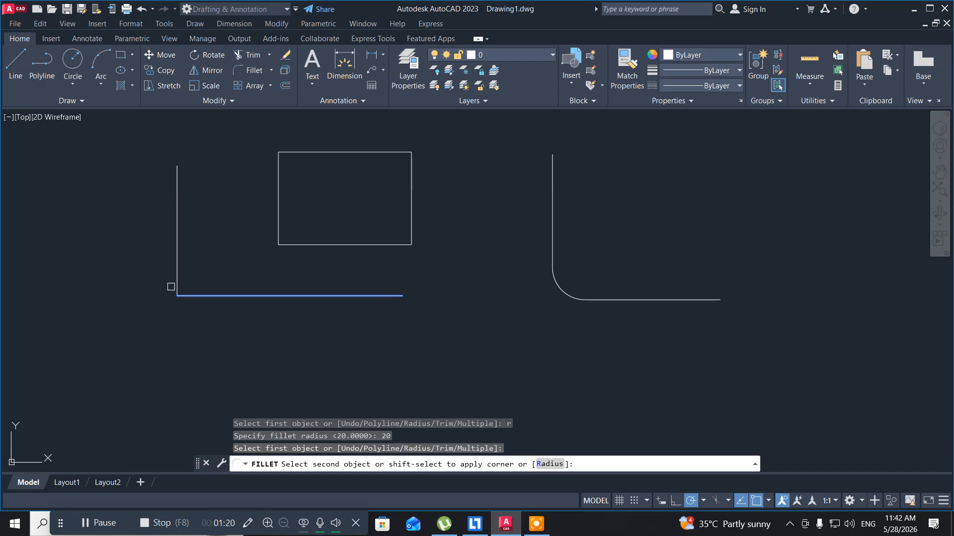
left_click(175, 280)
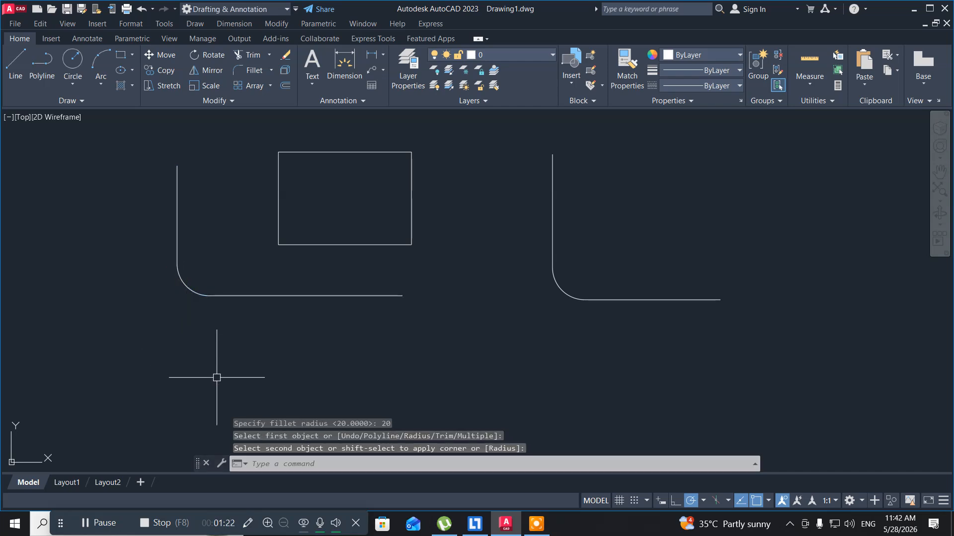
Try the Fillet command's Undo option on the left-hand corner and fillet its horizontal and vertical lines again.
type("f")
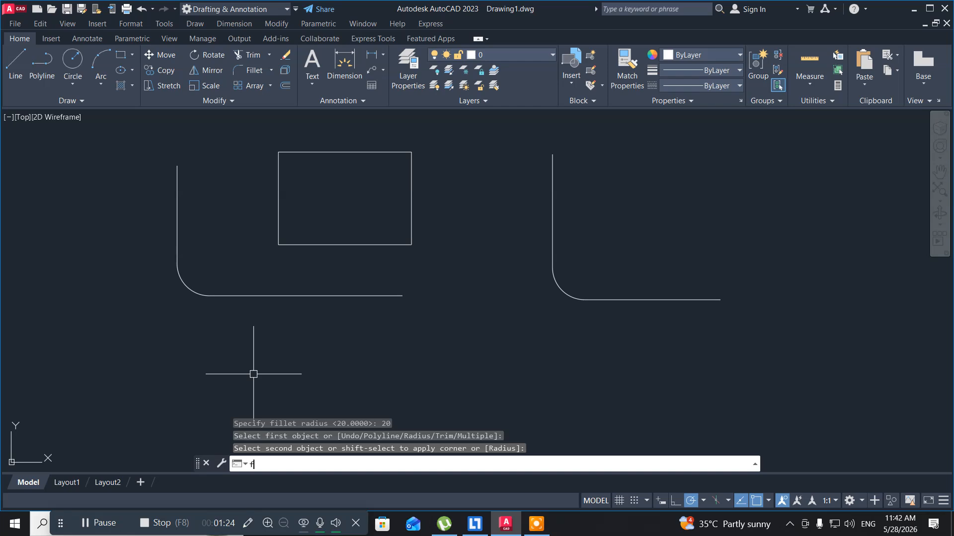
key("Return")
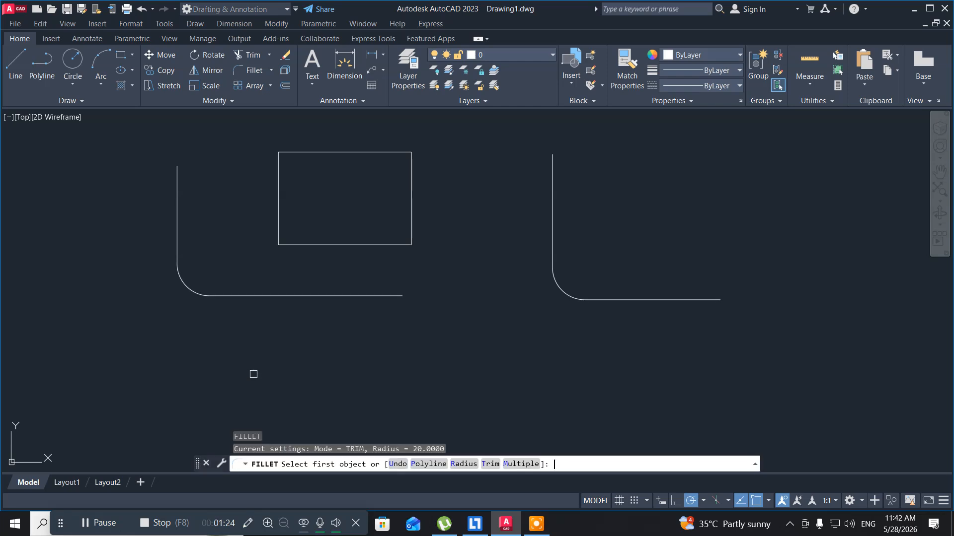
left_click(391, 464)
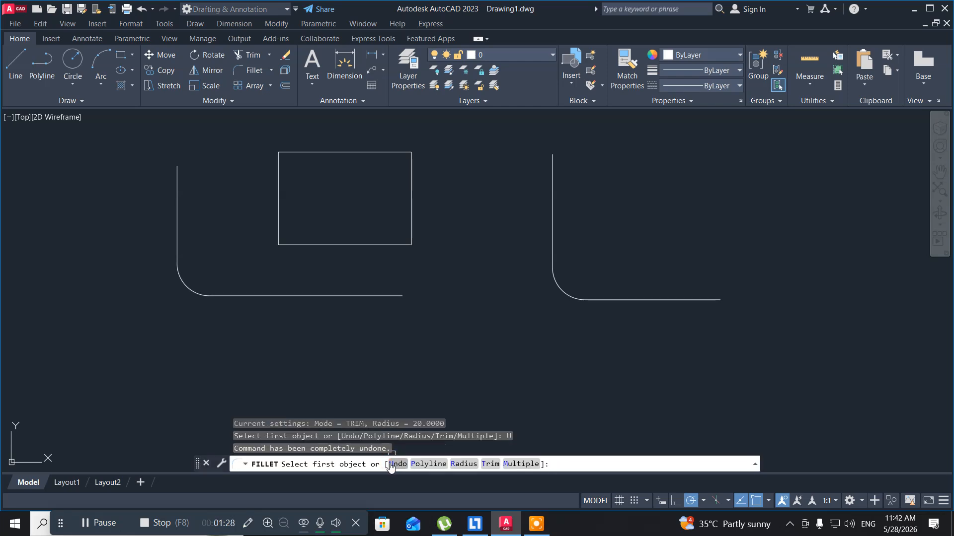
left_click(277, 296)
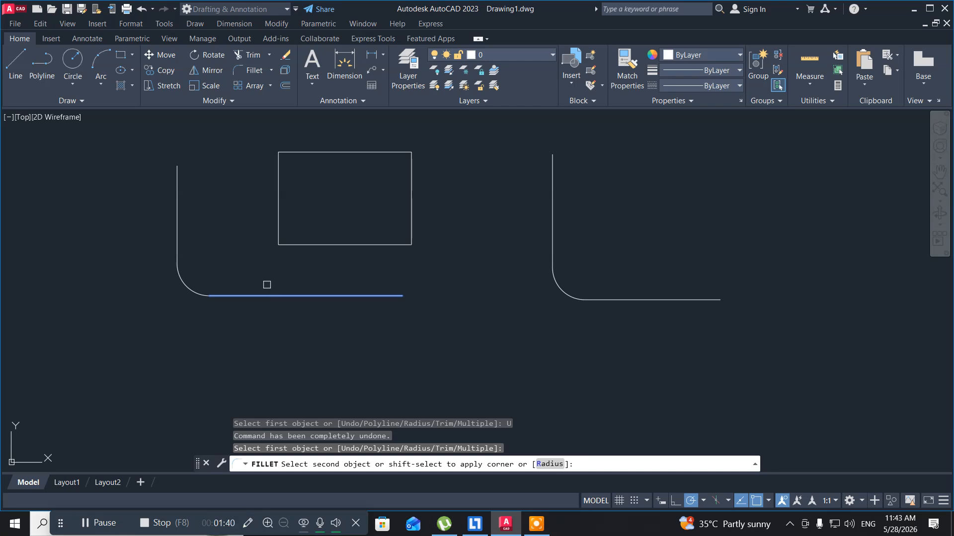
left_click(178, 228)
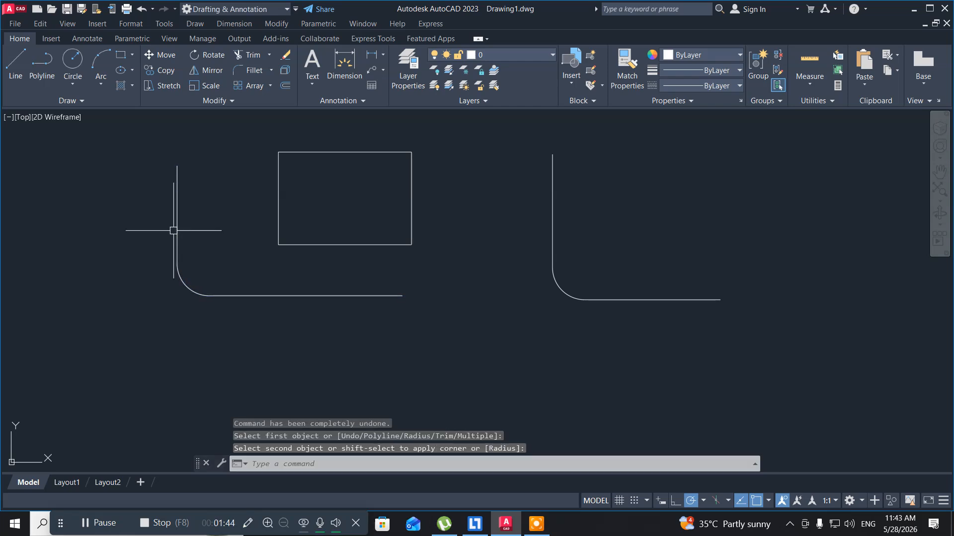
left_click(273, 351)
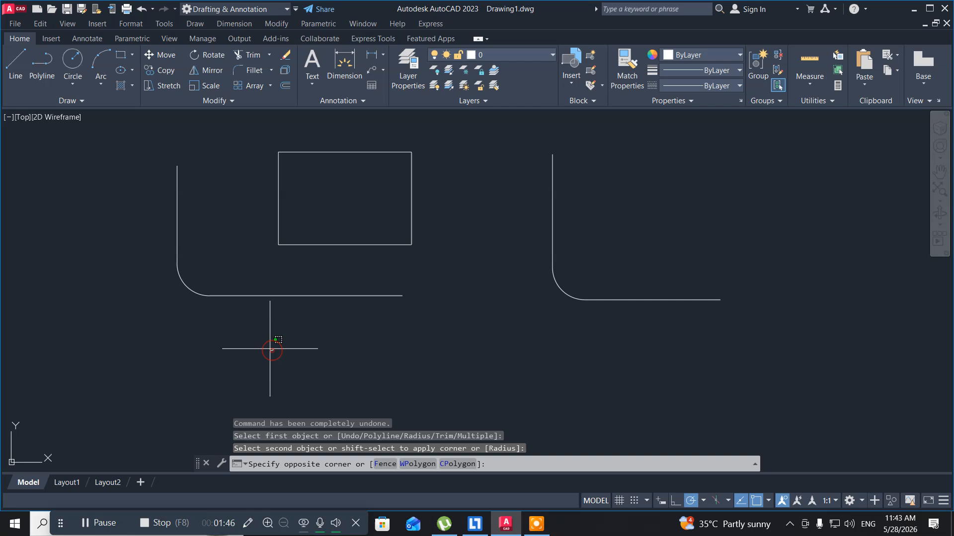
left_click(247, 347)
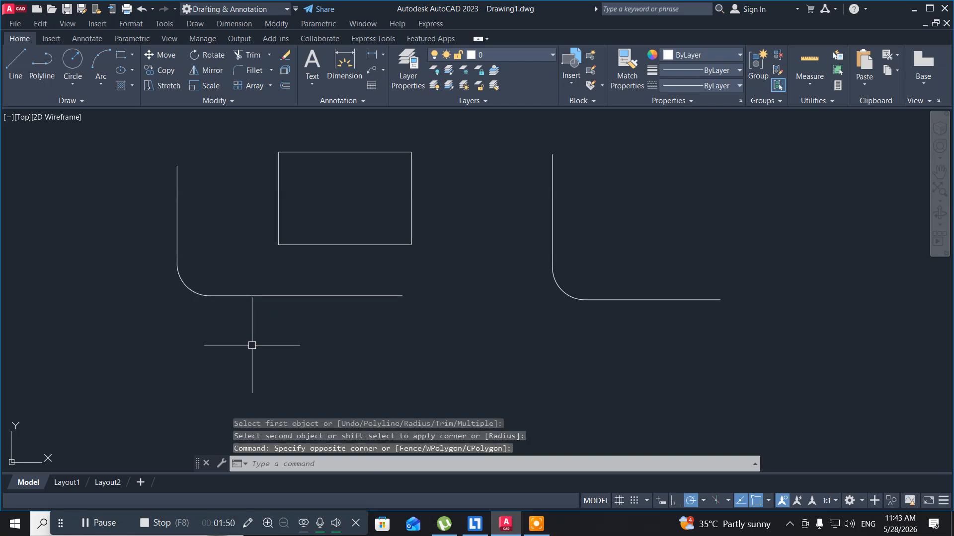
left_click(281, 340)
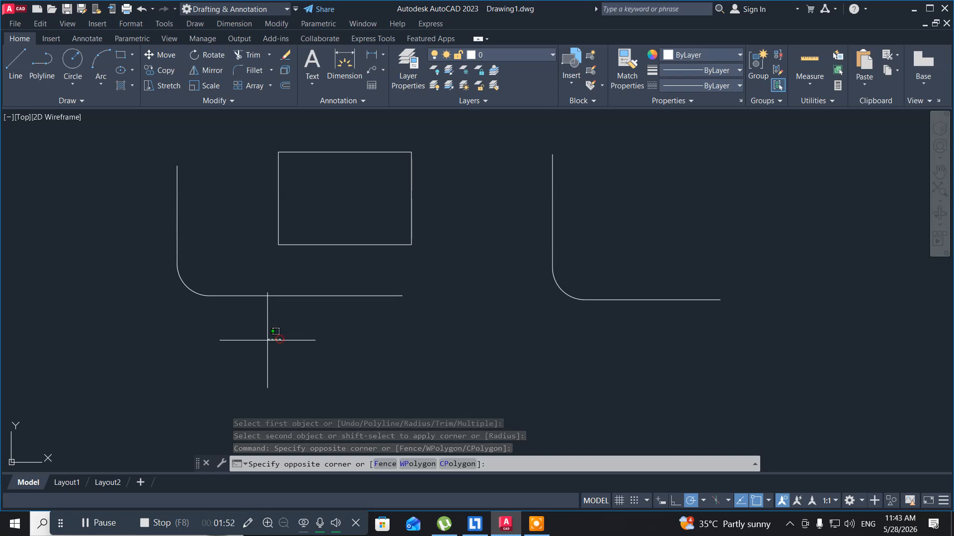
left_click(102, 314)
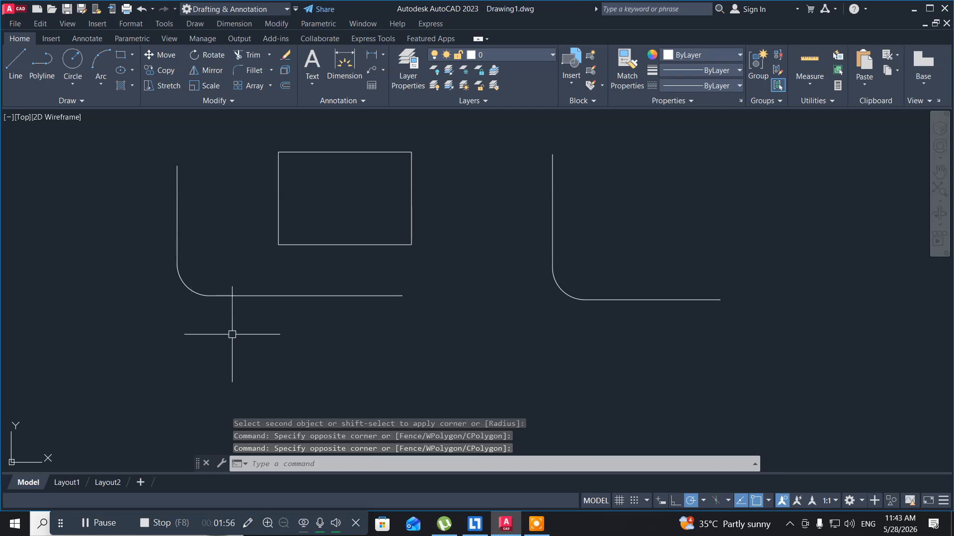
Undo all the fillets made on the left-hand and right-hand L shapes.
key("ctrl+z")
key("ctrl+z")
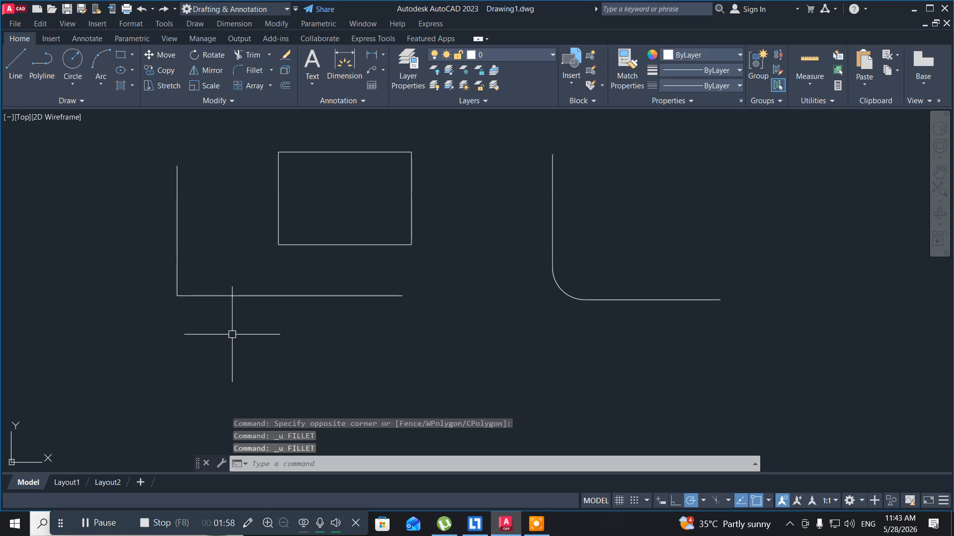
key("ctrl+z")
key("ctrl+z")
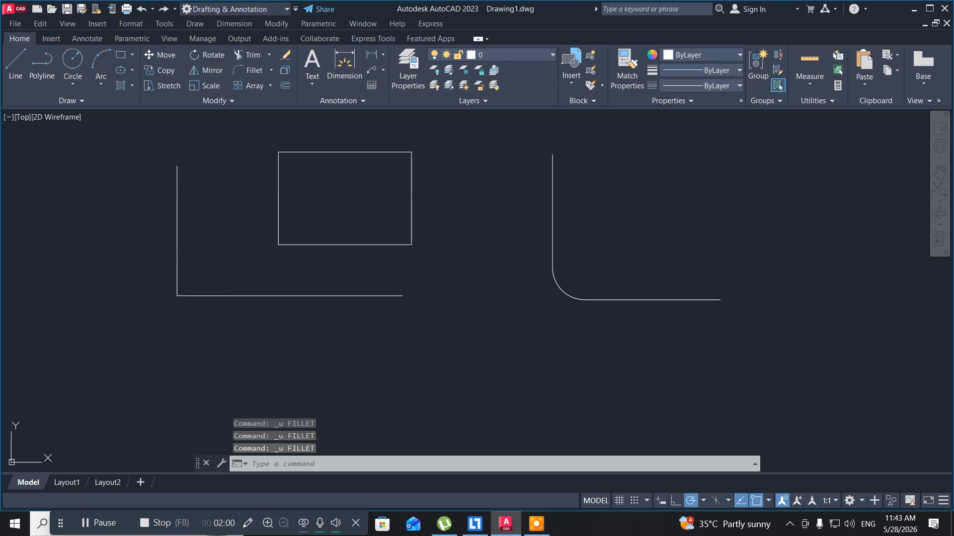
left_click(232, 334)
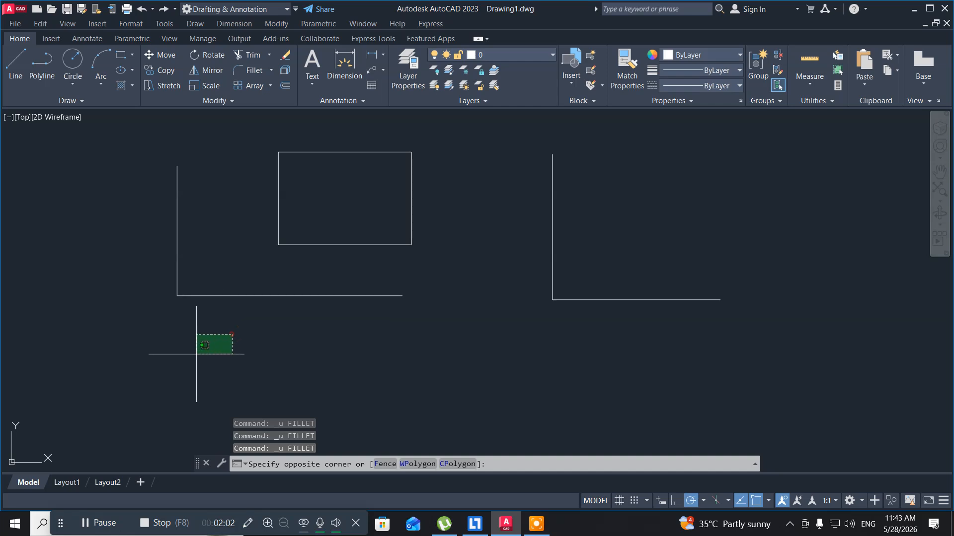
left_click(190, 358)
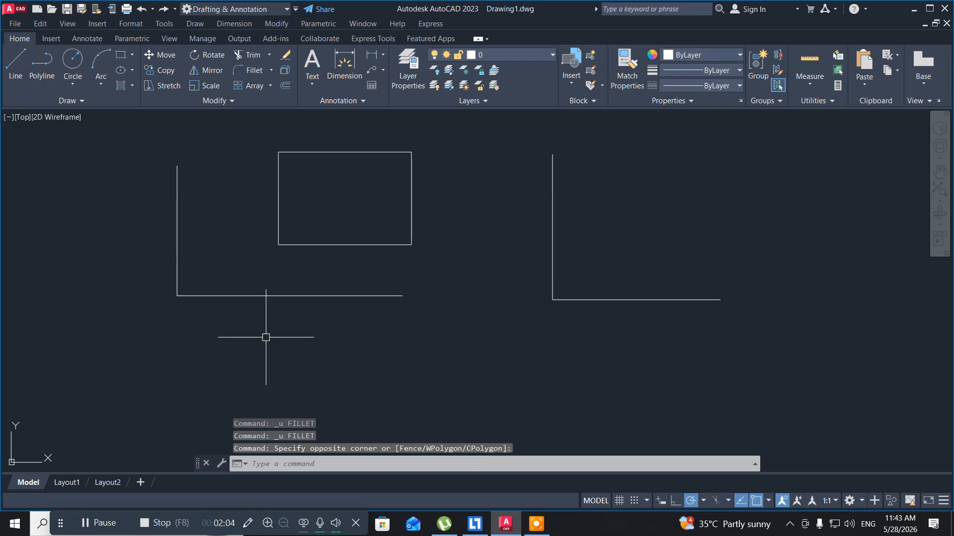
Fillet the corner of the left-hand L shape in No trim mode with a radius of 20.
type("f")
key("Return")
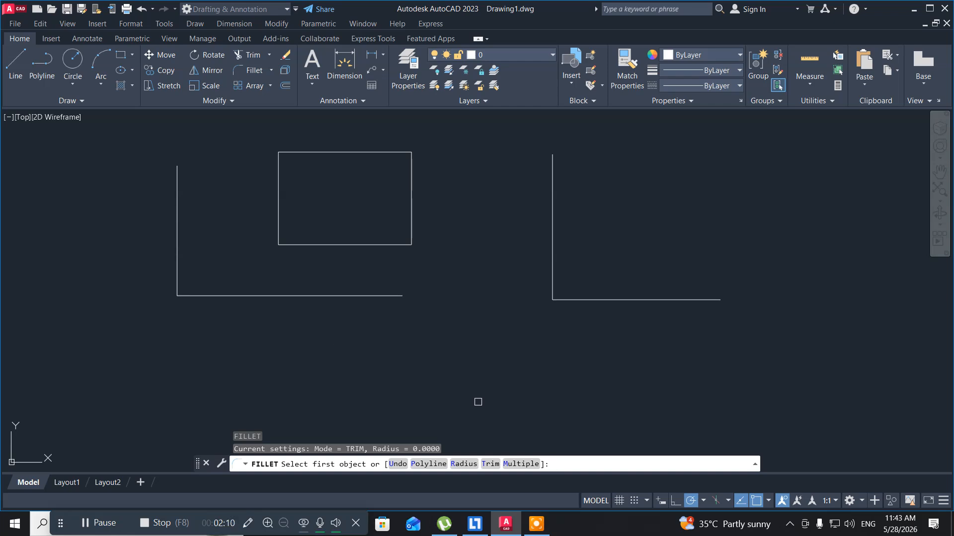
left_click(490, 465)
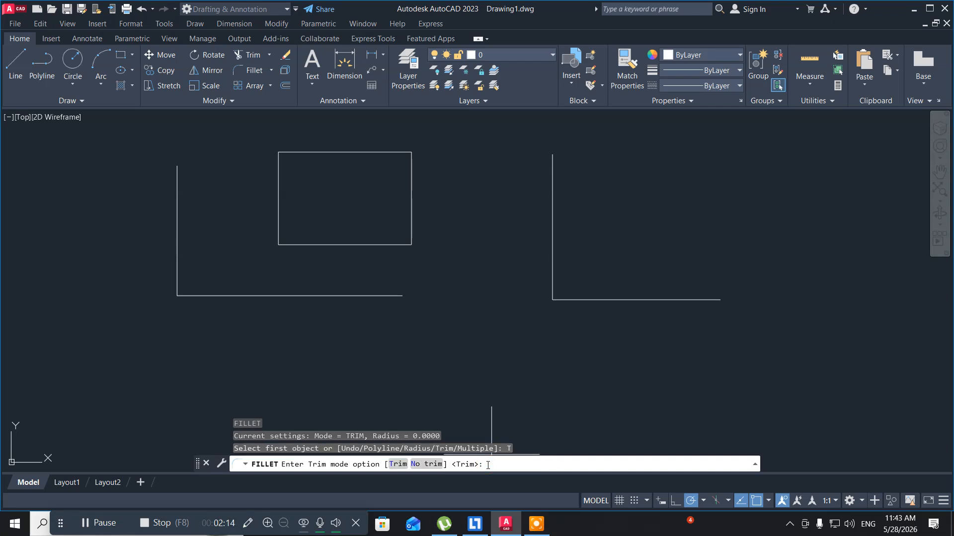
left_click(426, 464)
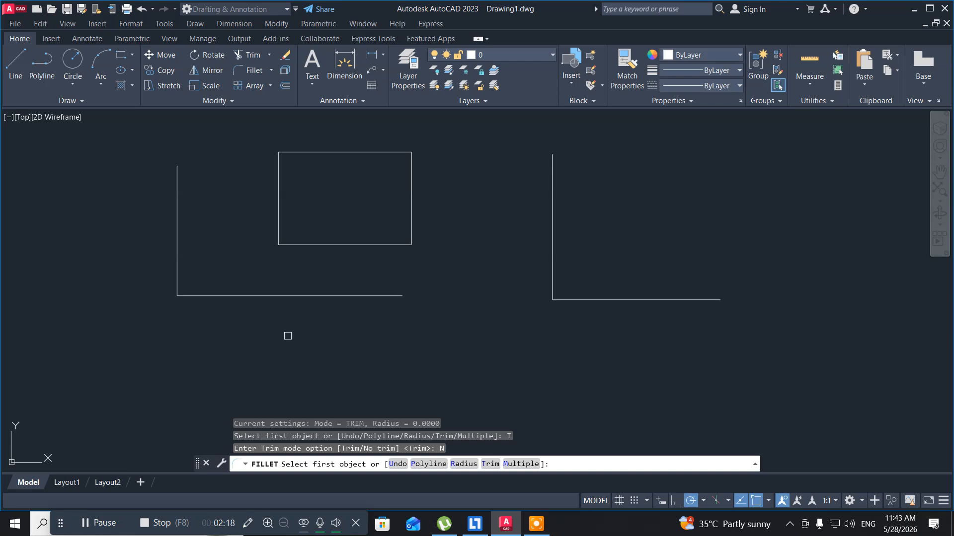
type("r")
key("Return")
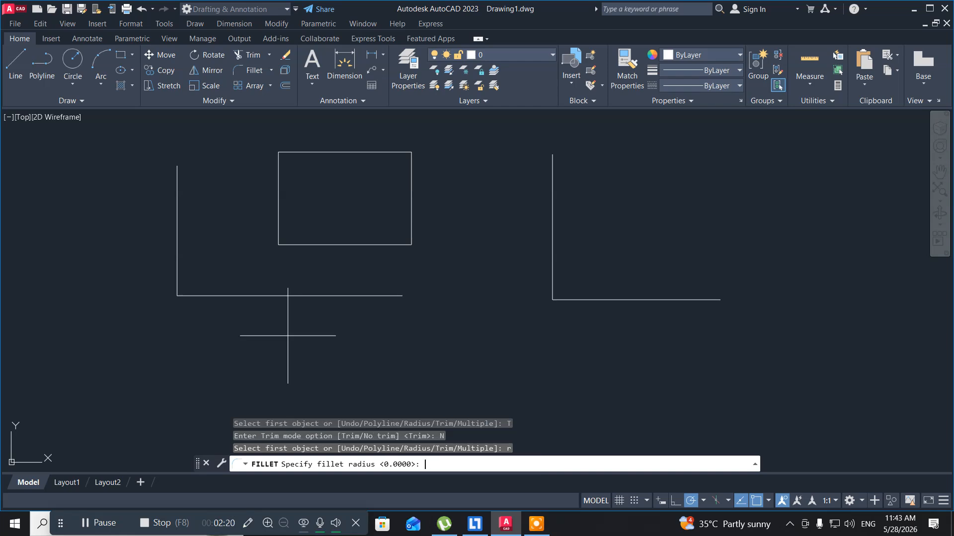
type("20")
key("Return")
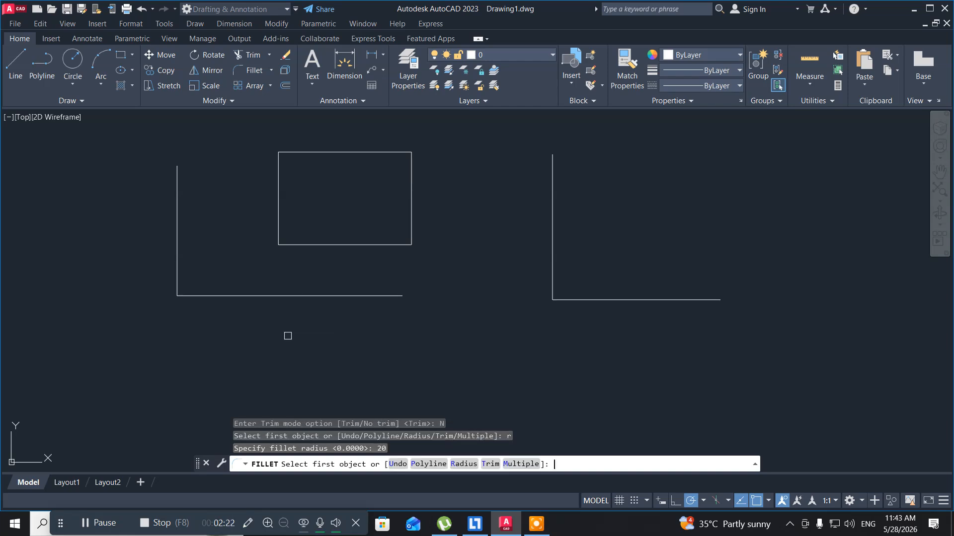
left_click(208, 297)
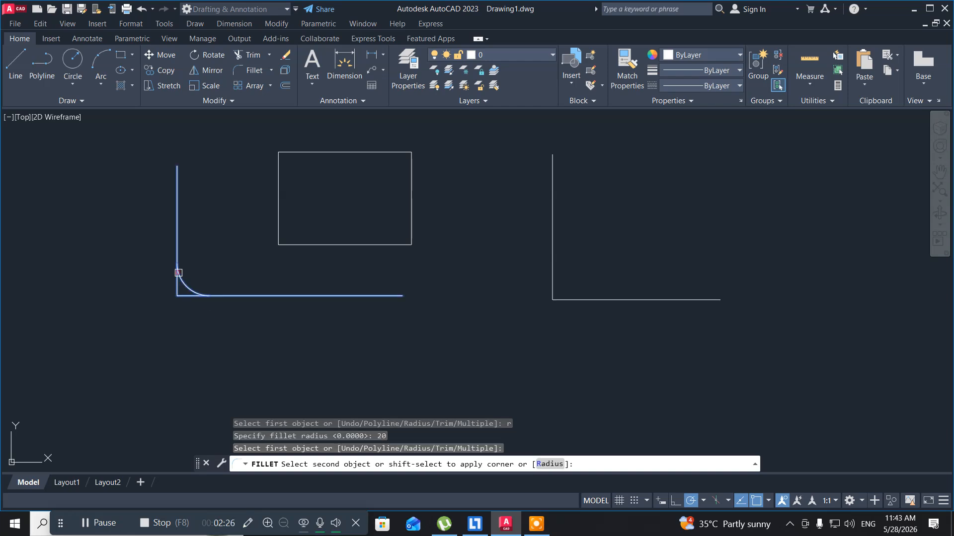
left_click(179, 272)
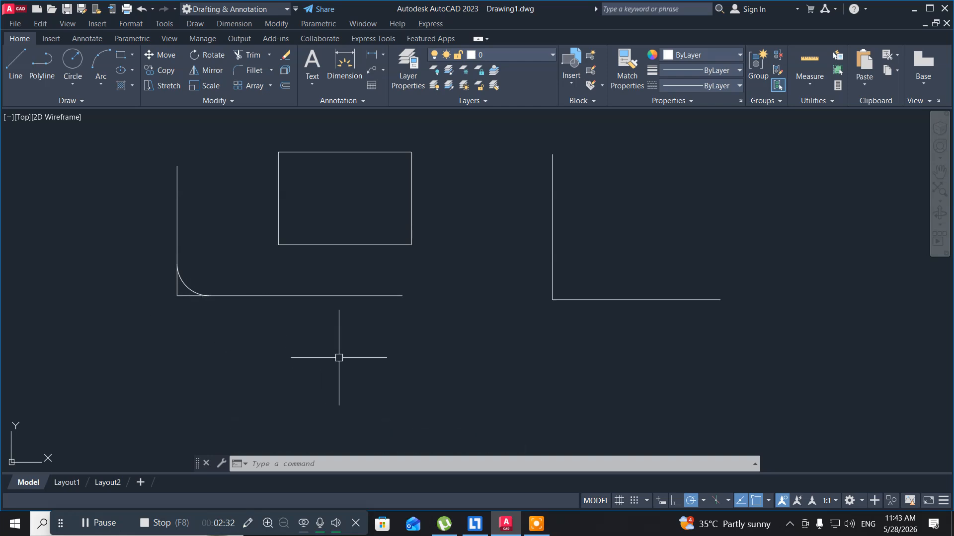
Start a new Fillet command and switch its trim mode back to Trim.
type("f")
key("Return")
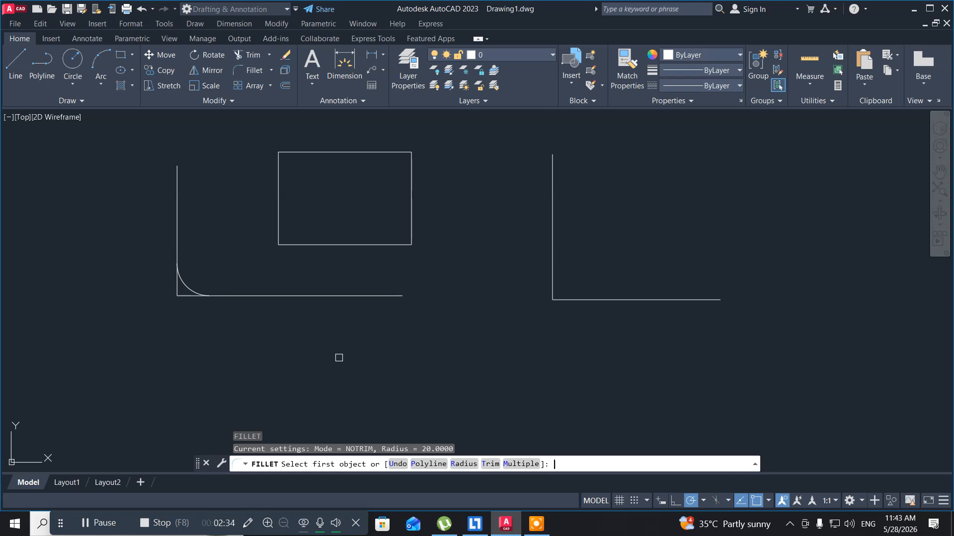
type("t")
key("Return")
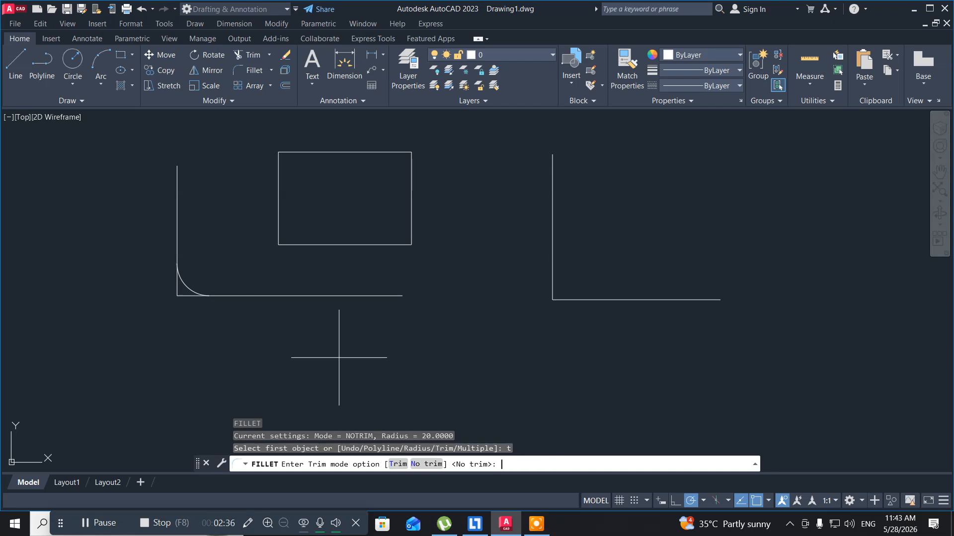
type("t")
key("Return")
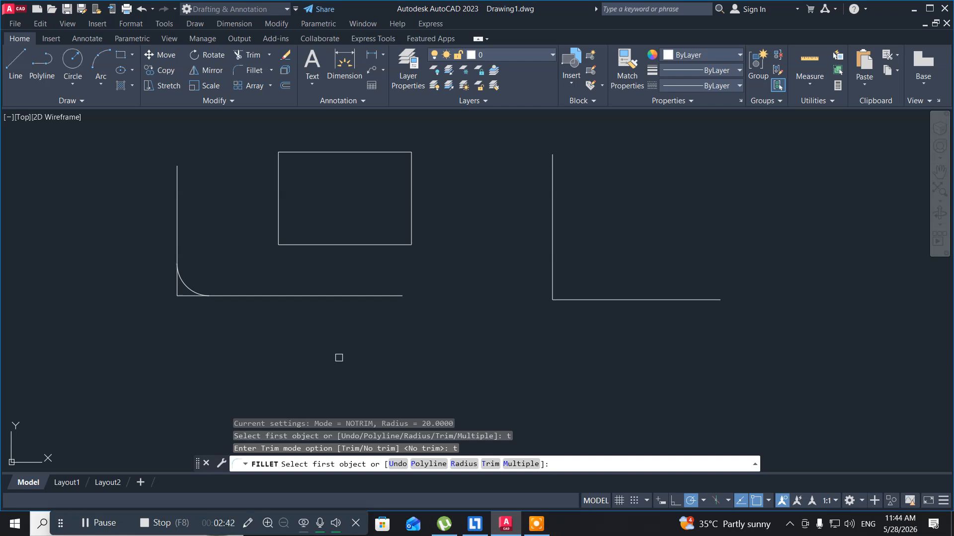
Fillet all four corners of the rectangle with the Multiple option and a radius of 20.
left_click(518, 466)
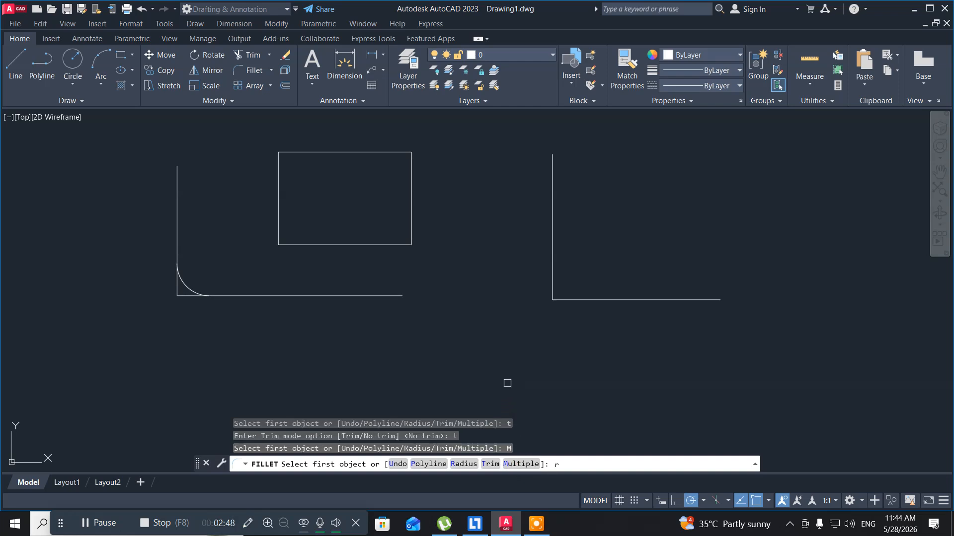
key("Return")
type("20")
key("Return")
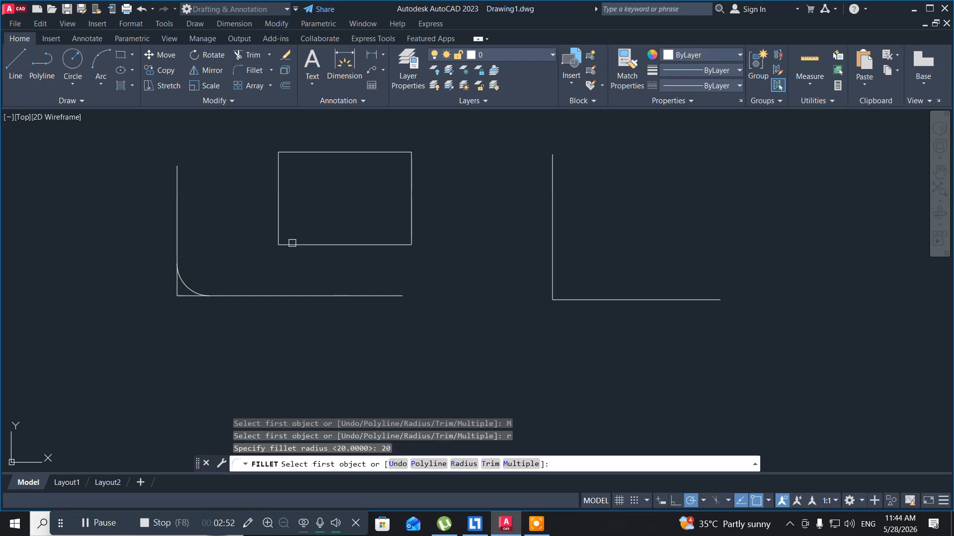
left_click(292, 244)
left_click(279, 235)
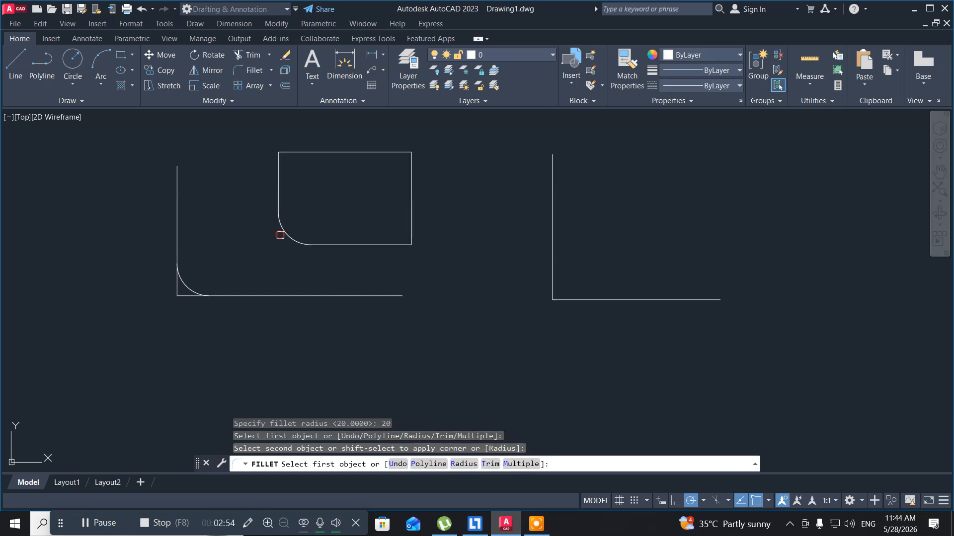
left_click(279, 169)
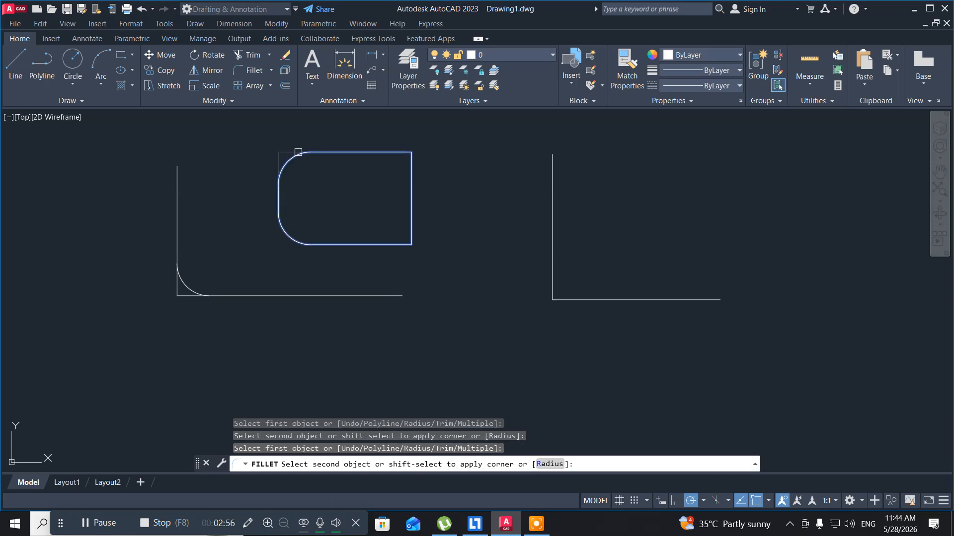
left_click(300, 151)
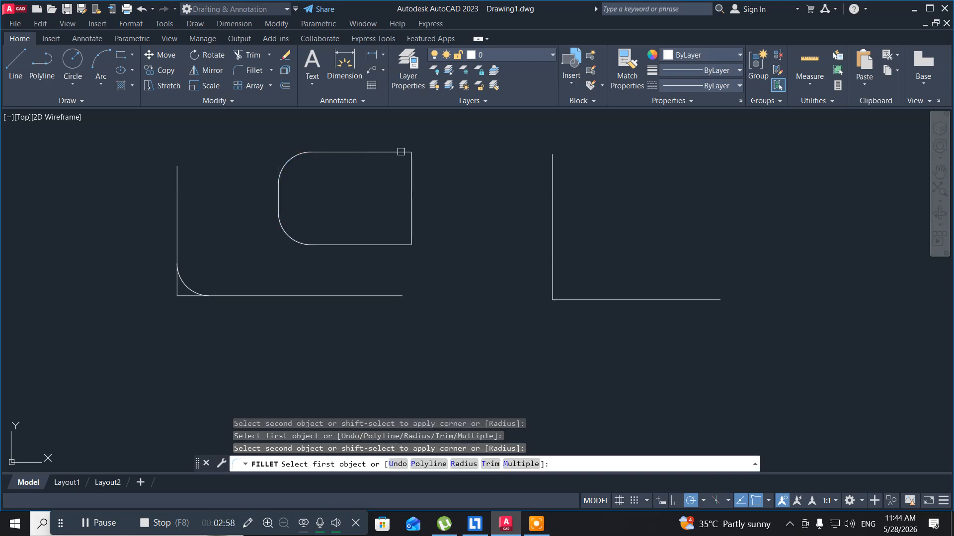
left_click(400, 152)
left_click(411, 172)
left_click(410, 226)
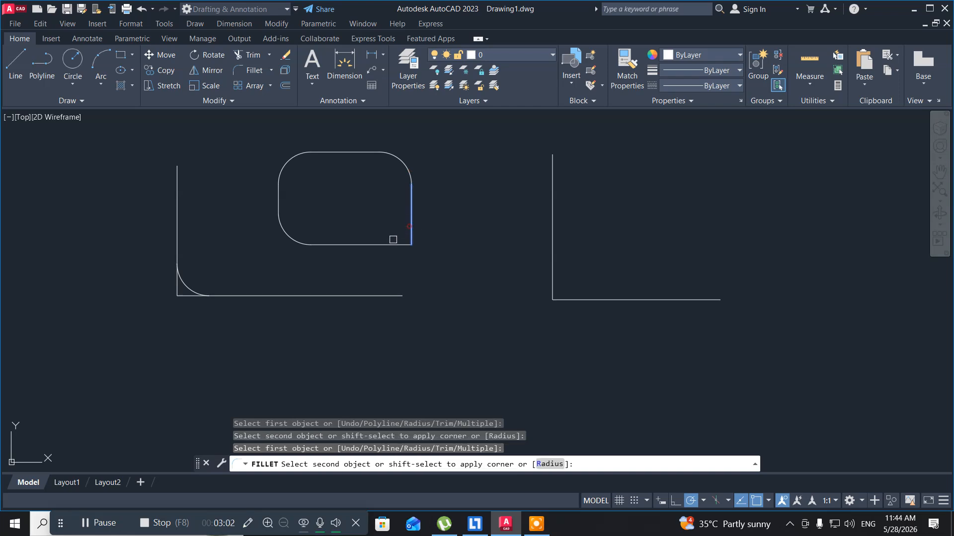
left_click(386, 246)
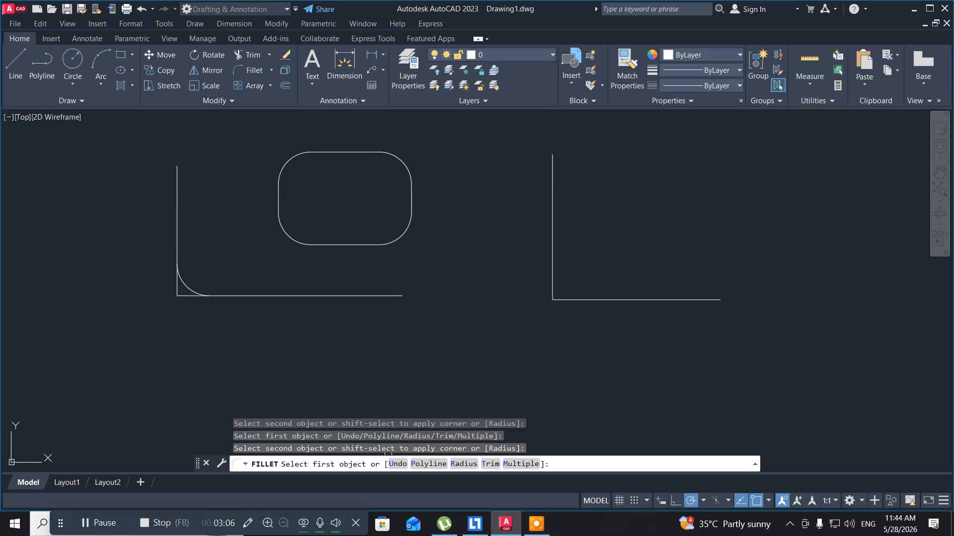
Undo the rectangle's four corner fillets one by one with the Fillet command's Undo option and end the command.
left_click(396, 466)
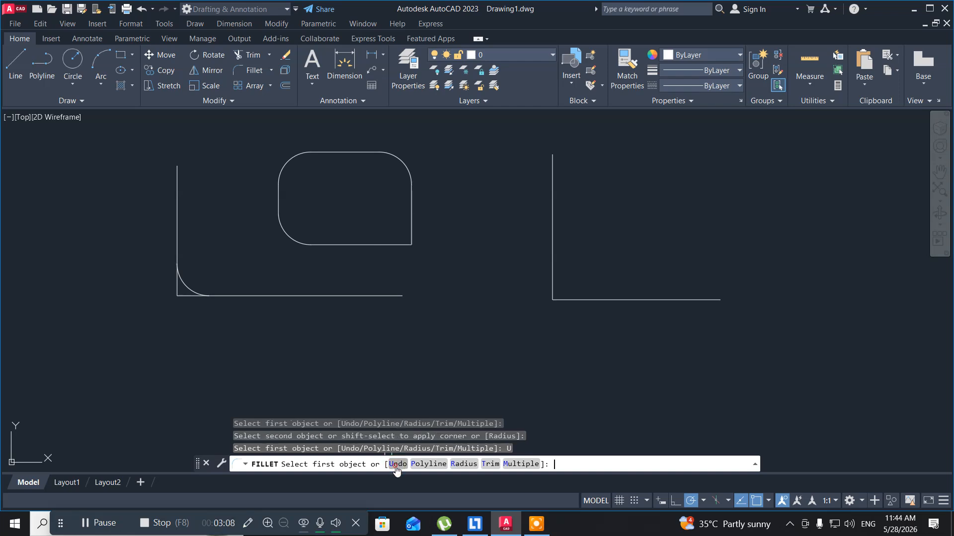
left_click(397, 464)
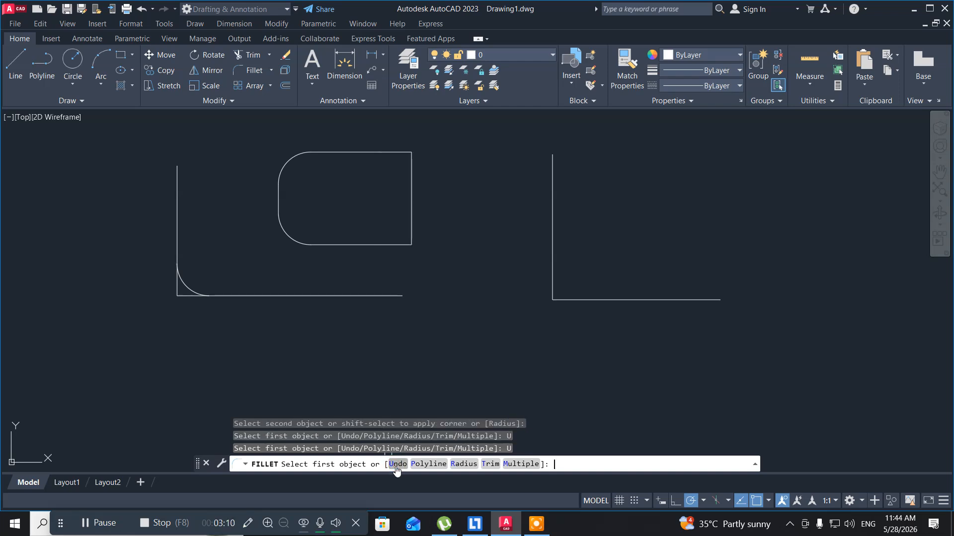
left_click(397, 464)
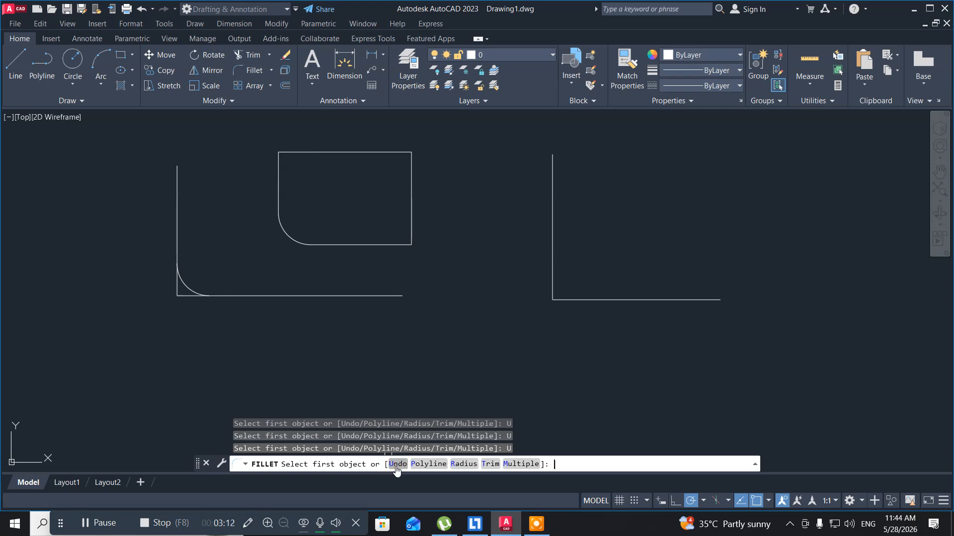
left_click(397, 465)
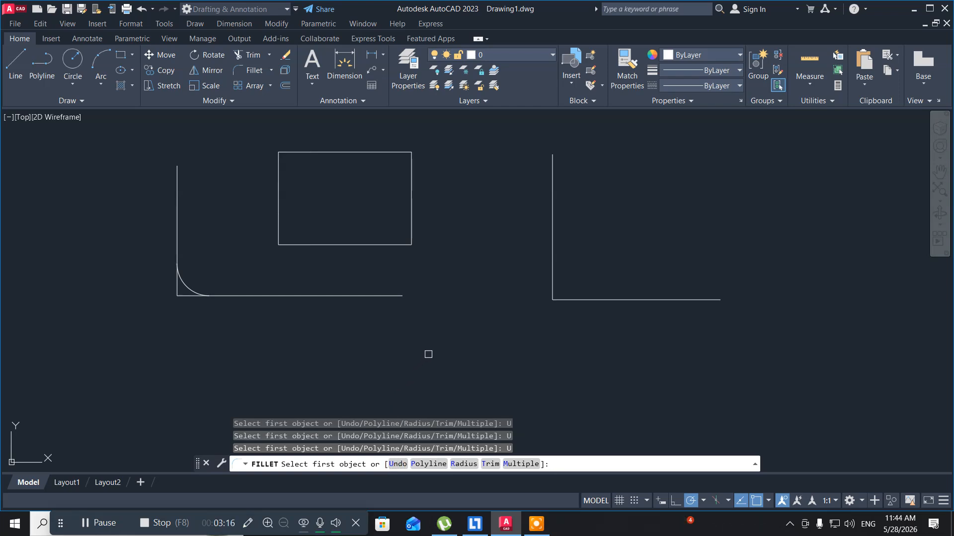
key("Escape")
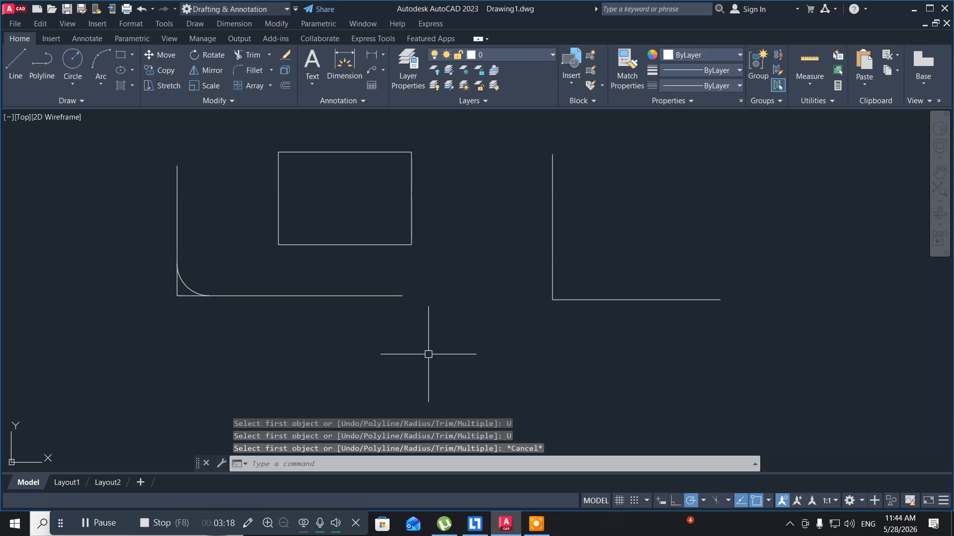